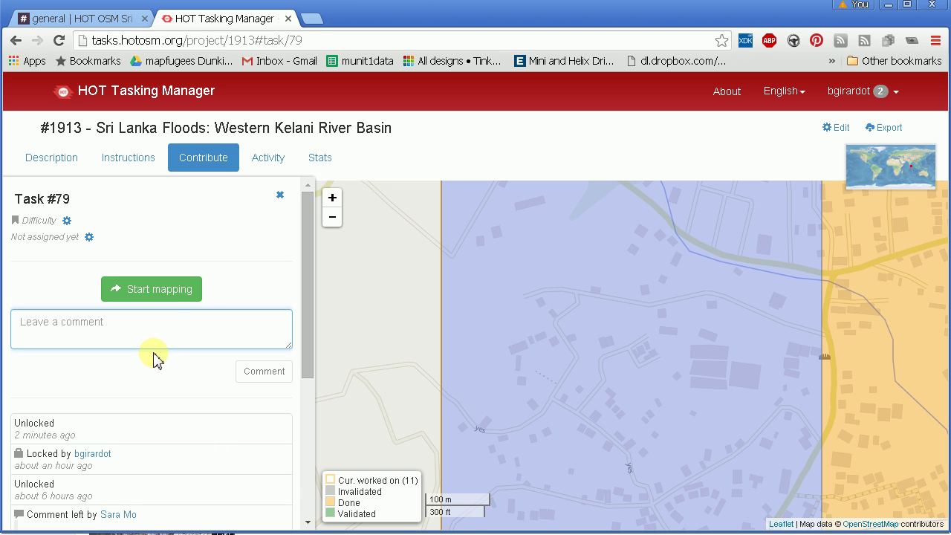
- Start mapping task #79 of project #1913 to lock it
left_click(161, 297)
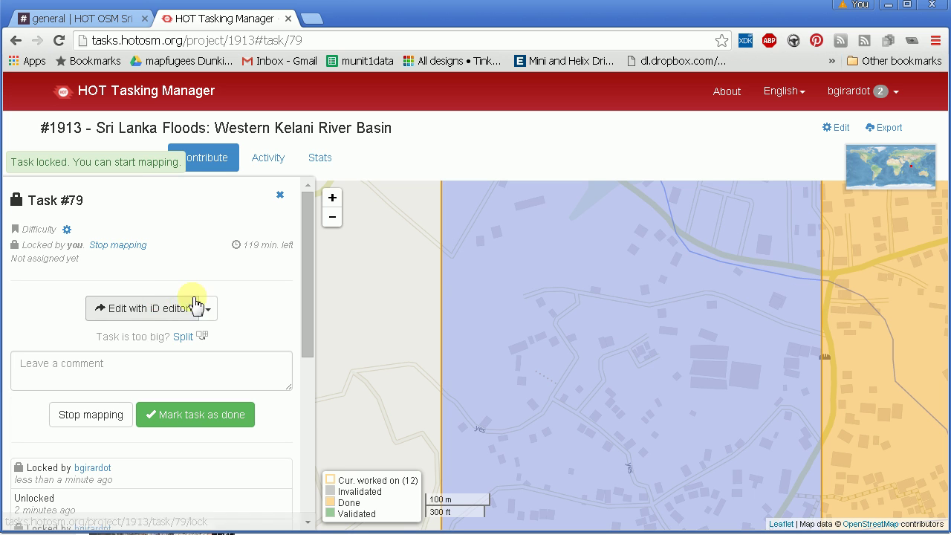
- Open task #79 in iD and zoom to level 18 on its buildings and roads
left_click(150, 312)
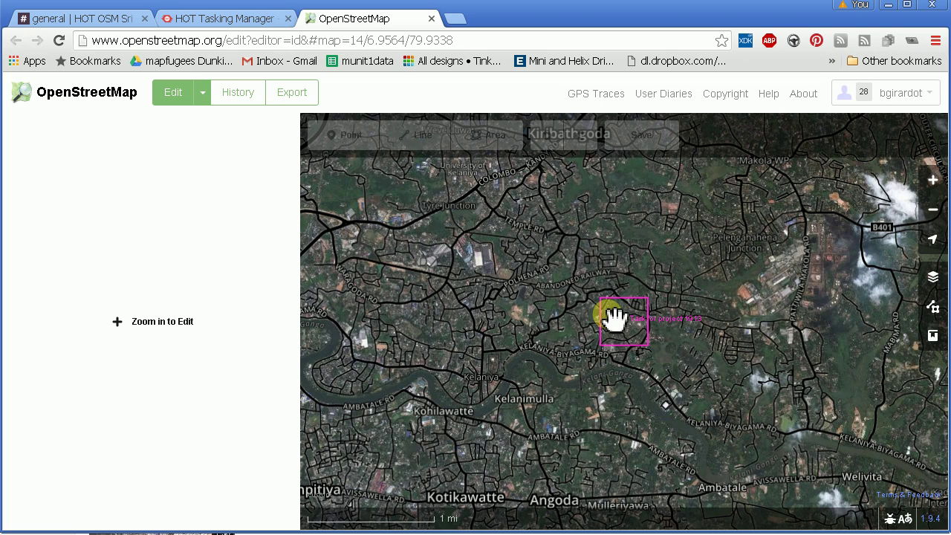
scroll(613, 317, "up", 5)
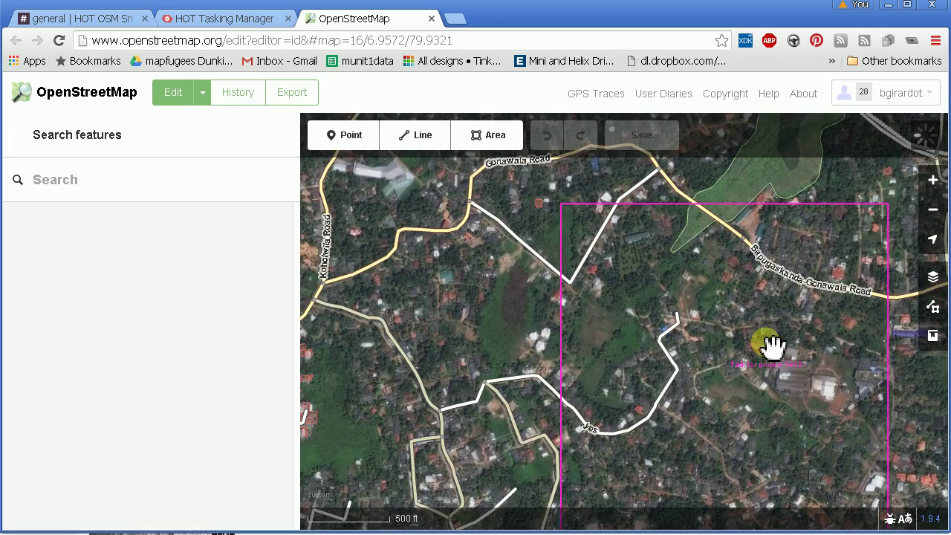
left_click_drag(771, 340, 611, 303)
scroll(611, 304, "up", 1)
scroll(613, 306, "up", 1)
scroll(613, 308, "up", 1)
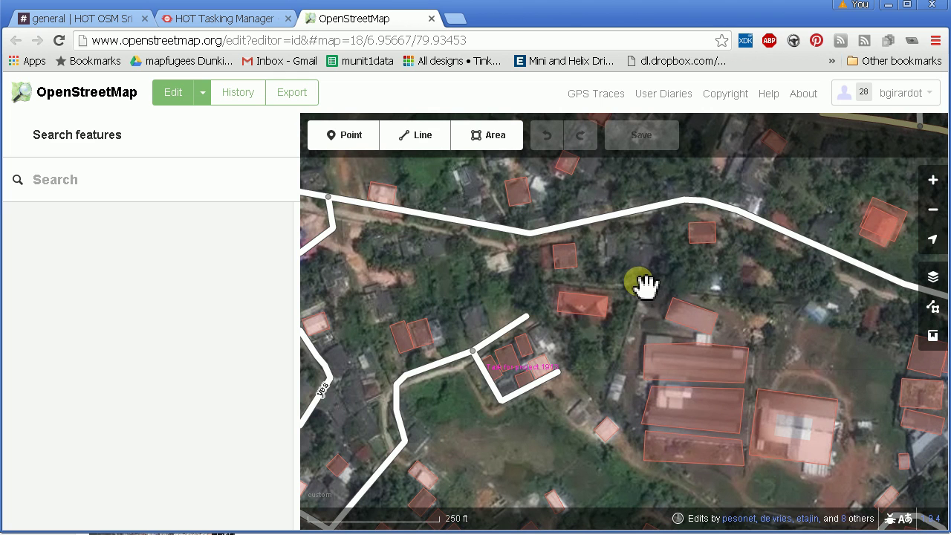
left_click(685, 410)
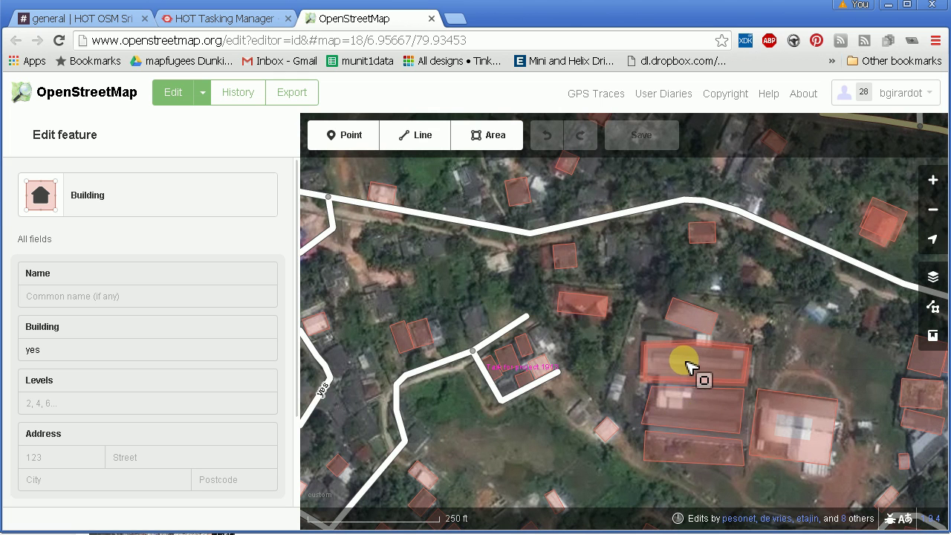
left_click(770, 276)
left_click_drag(770, 275, 837, 374)
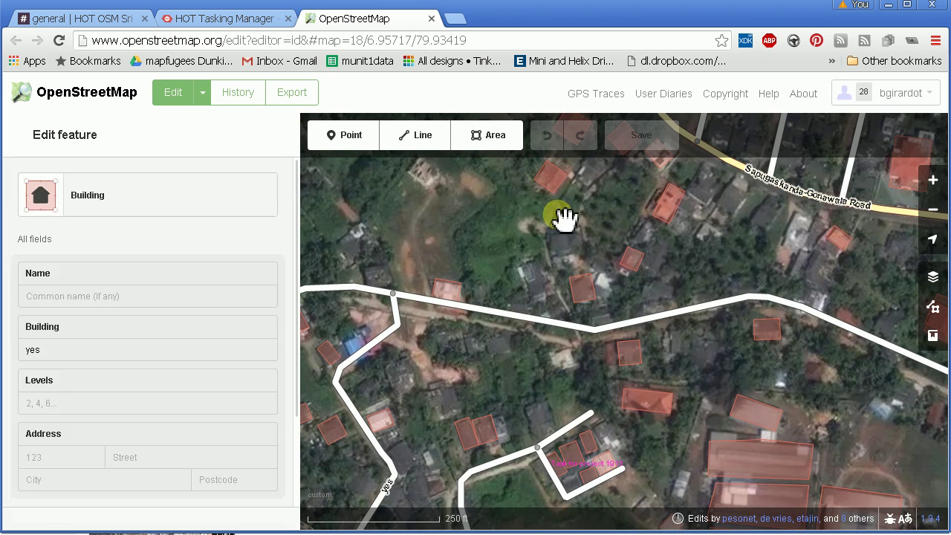
left_click_drag(529, 268, 577, 188)
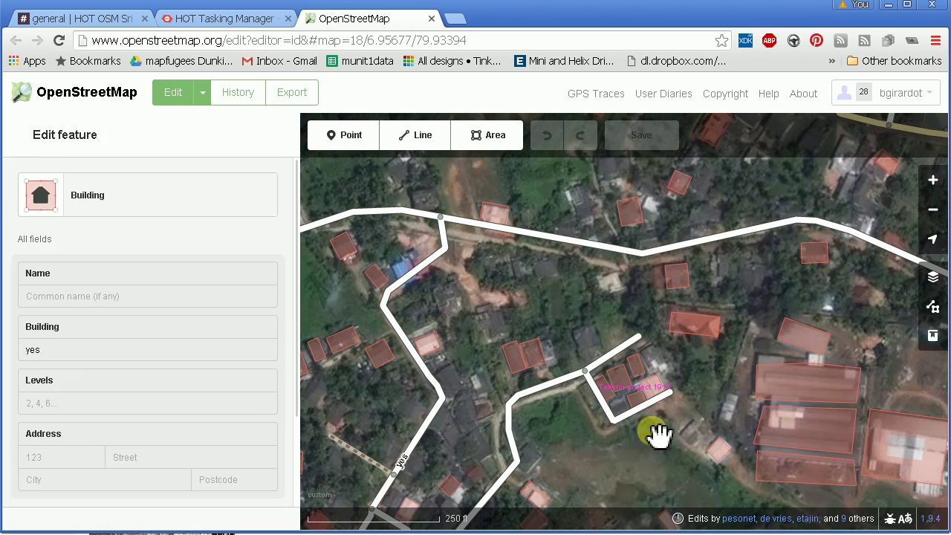
left_click_drag(652, 452, 658, 388)
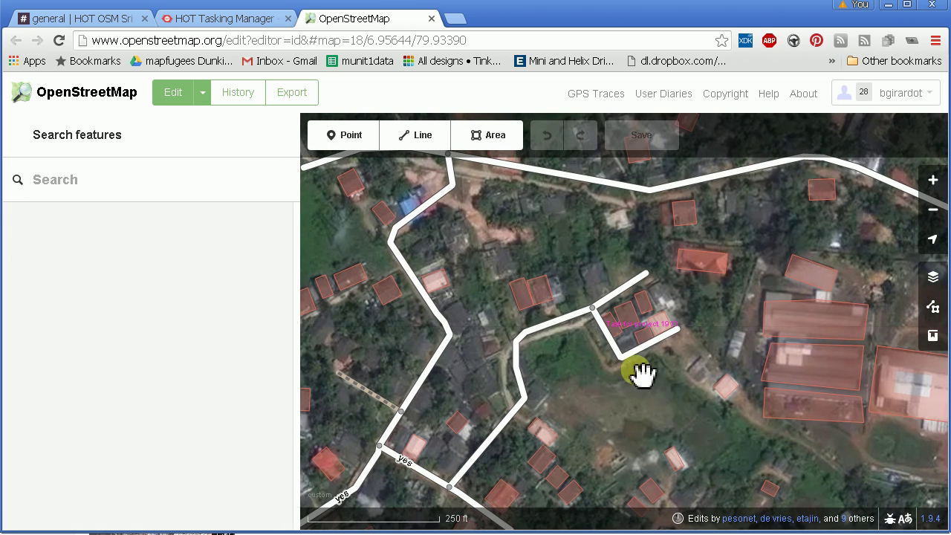
left_click(630, 325)
left_click(594, 456)
left_click_drag(595, 456, 599, 361)
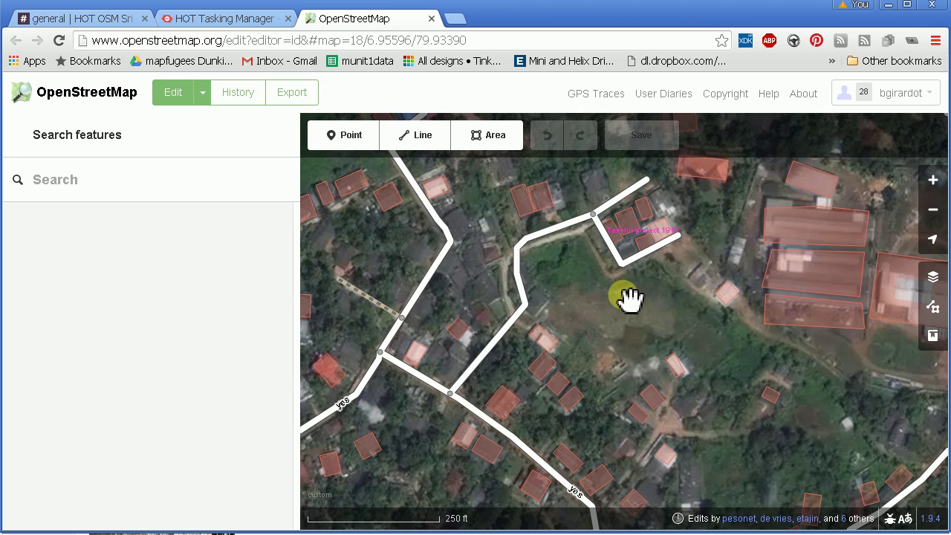
left_click_drag(632, 305, 667, 325)
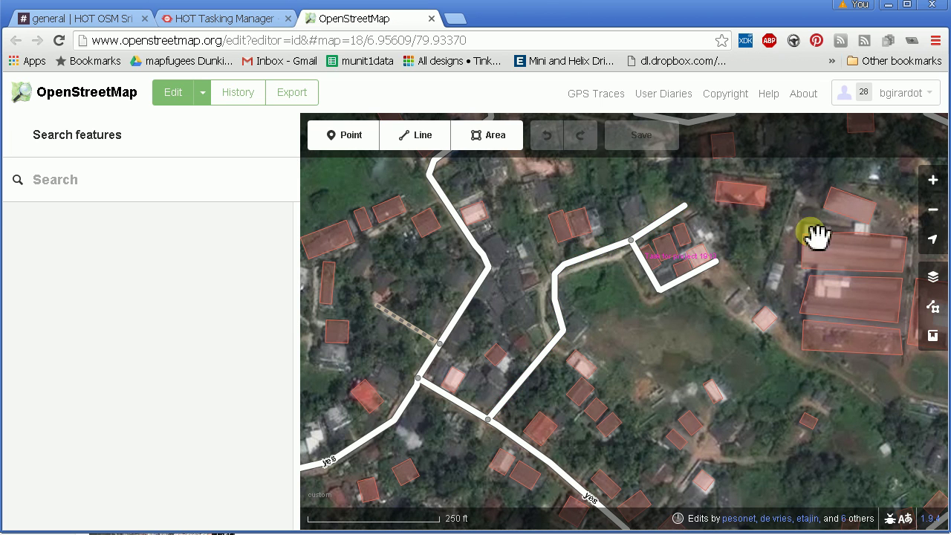
- Switch the map background to Bing aerial imagery, then back to Custom imagery
left_click(933, 276)
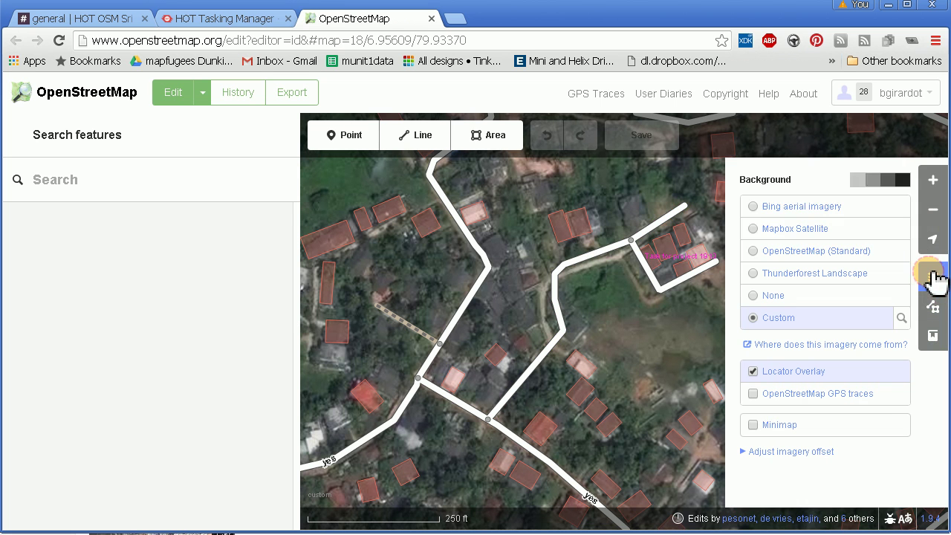
left_click(808, 206)
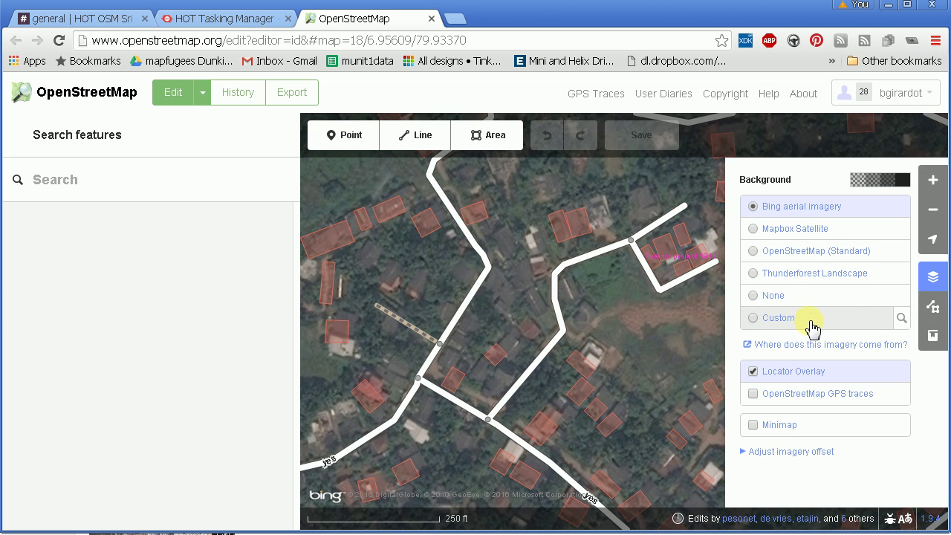
left_click(753, 320)
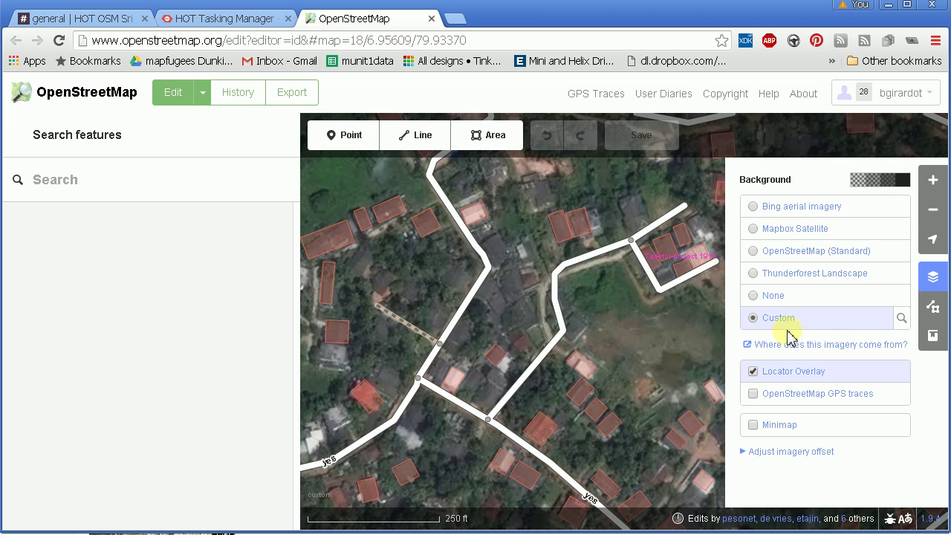
- Shift the Custom imagery offset to 7.02, 7.91 metres
left_click(761, 455)
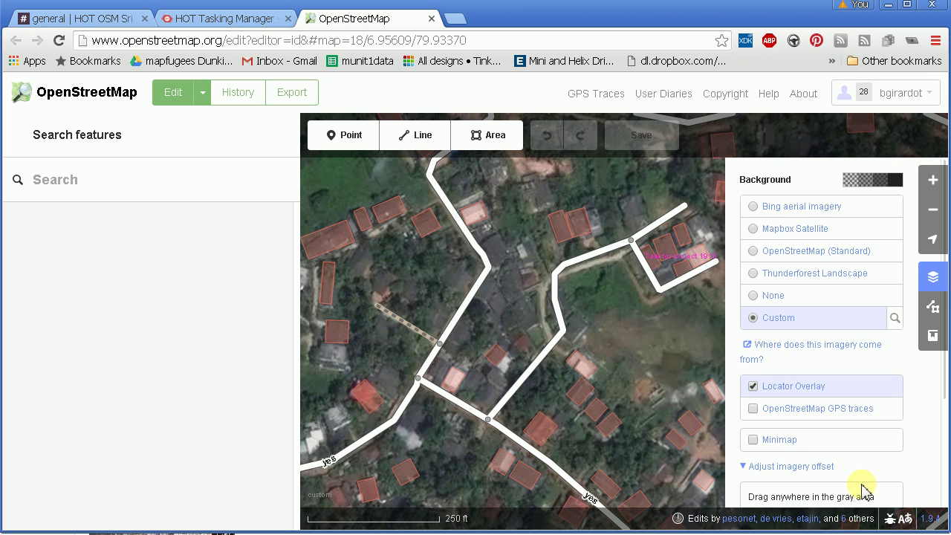
scroll(877, 475, "down", 3)
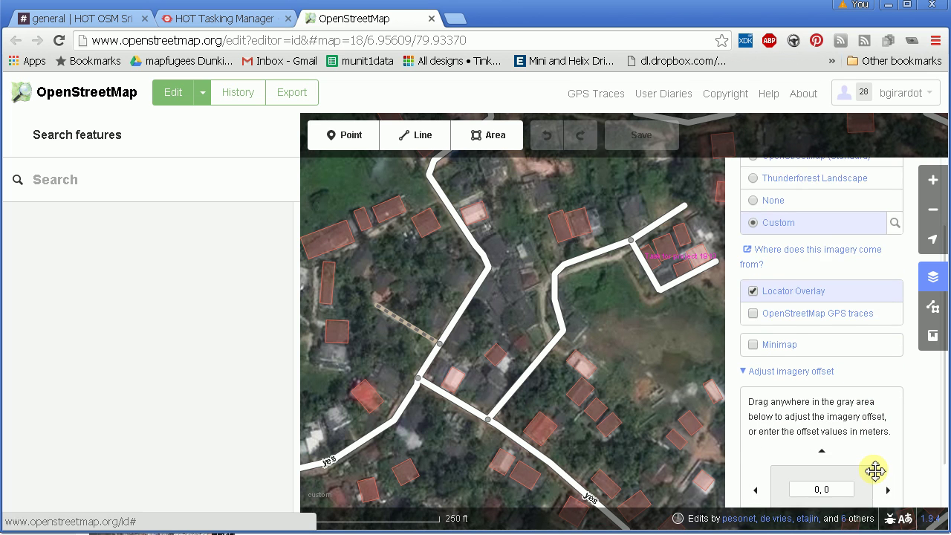
scroll(876, 473, "down", 1)
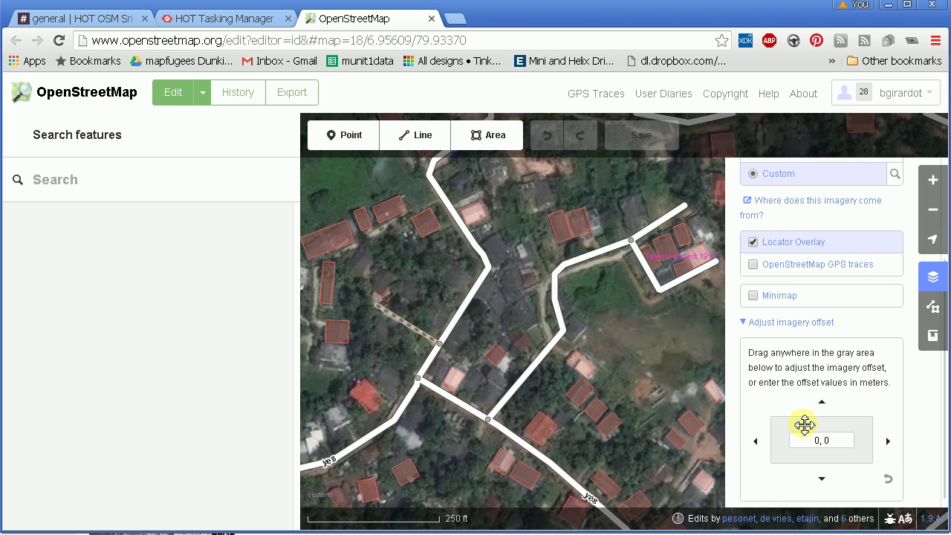
left_click_drag(804, 425, 854, 372)
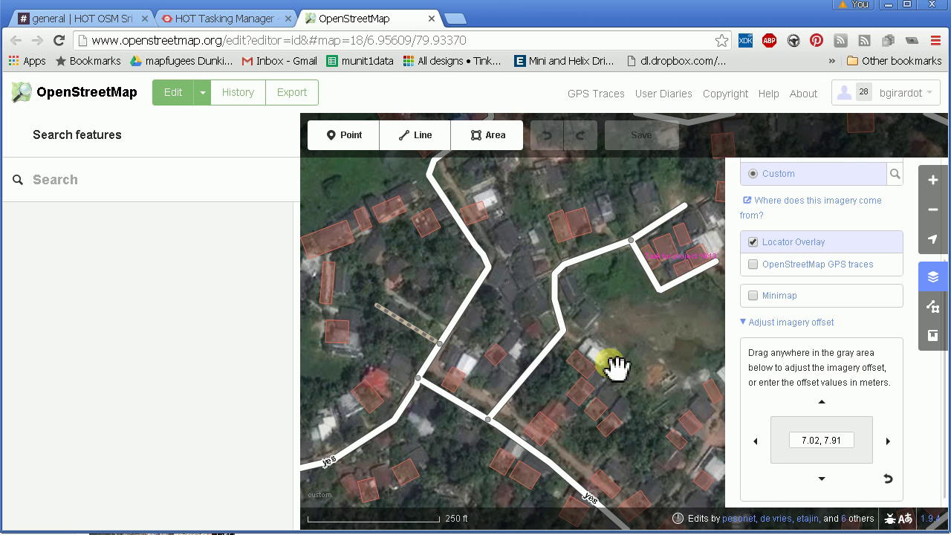
- Compare a residential road with the imagery and realign the offset to 6.37, 7.15 metres
left_click(533, 449)
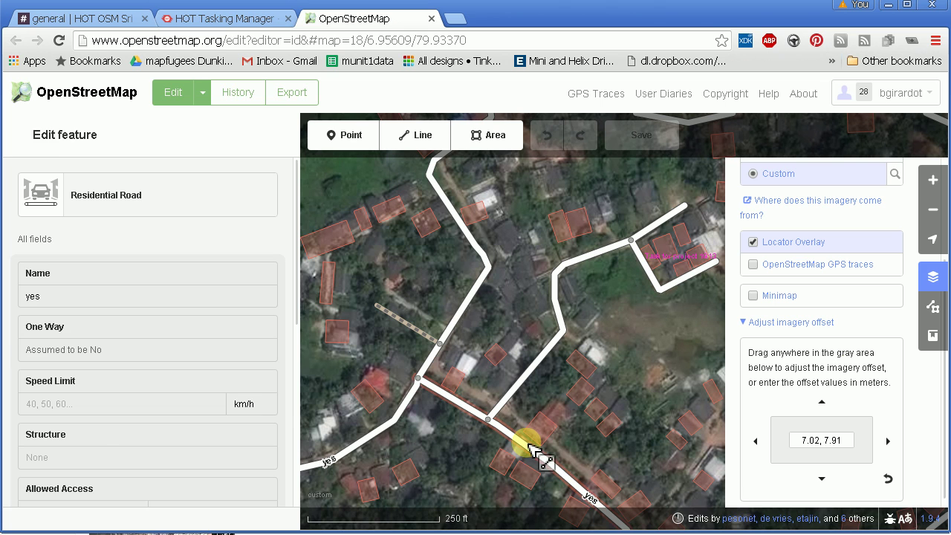
key("Escape")
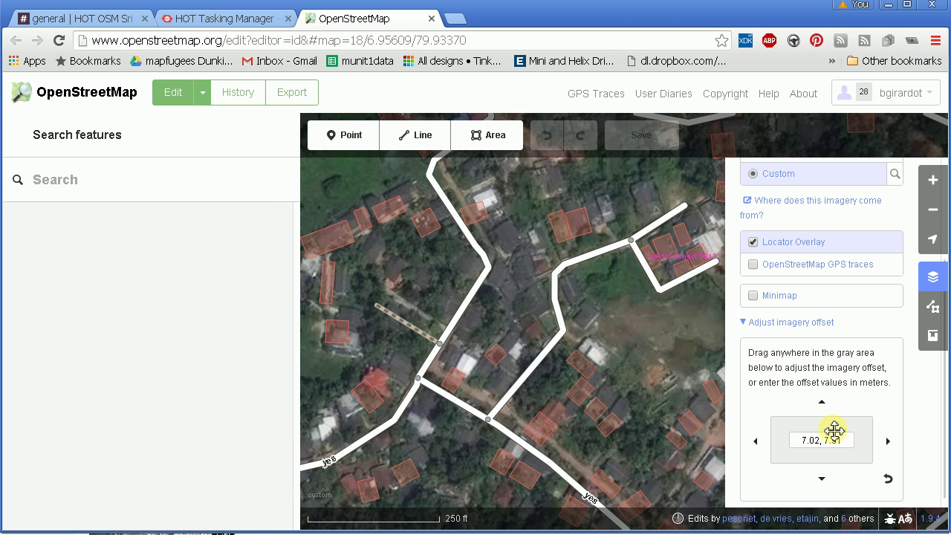
left_click_drag(832, 427, 789, 477)
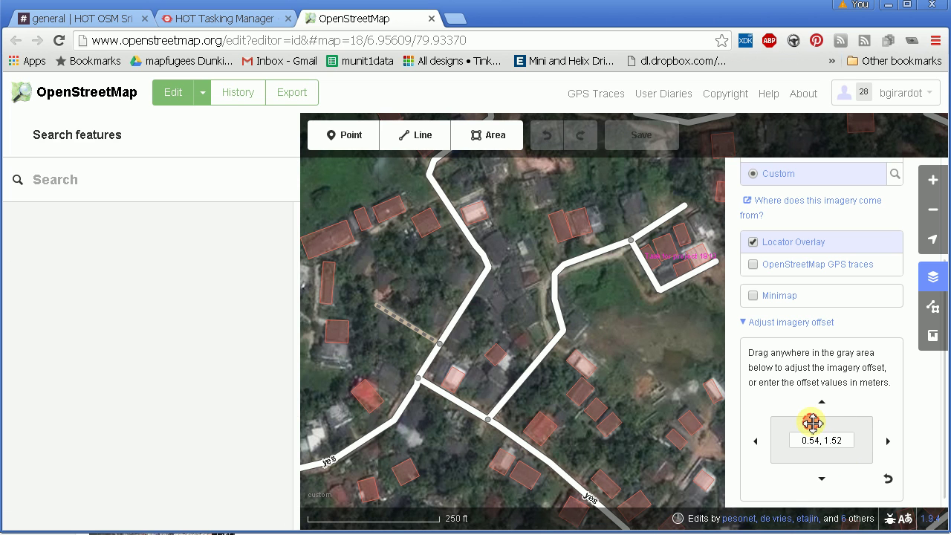
left_click_drag(812, 422, 852, 381)
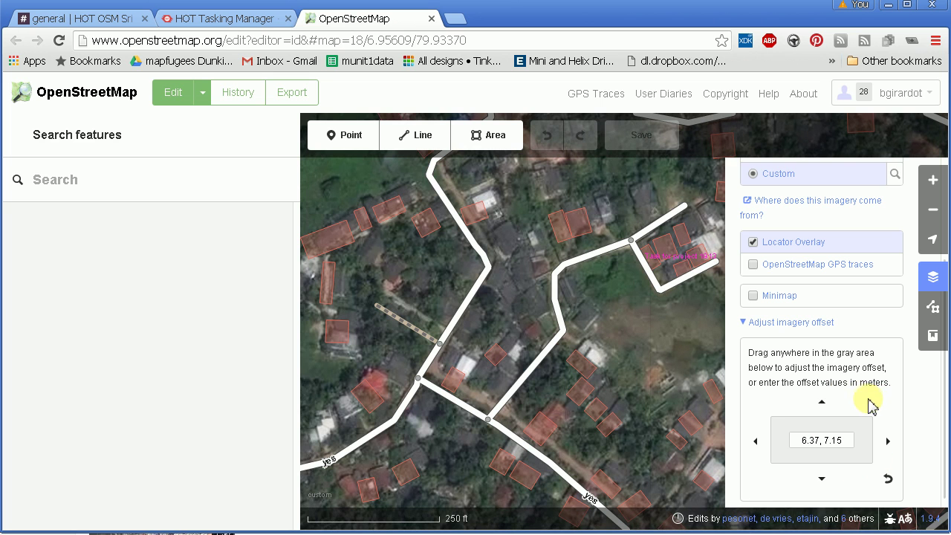
left_click(934, 283)
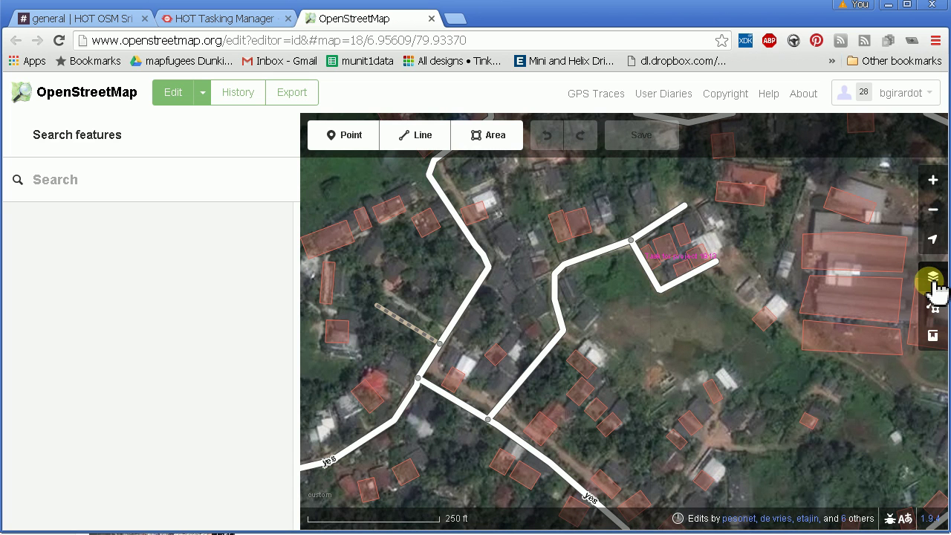
left_click(935, 284)
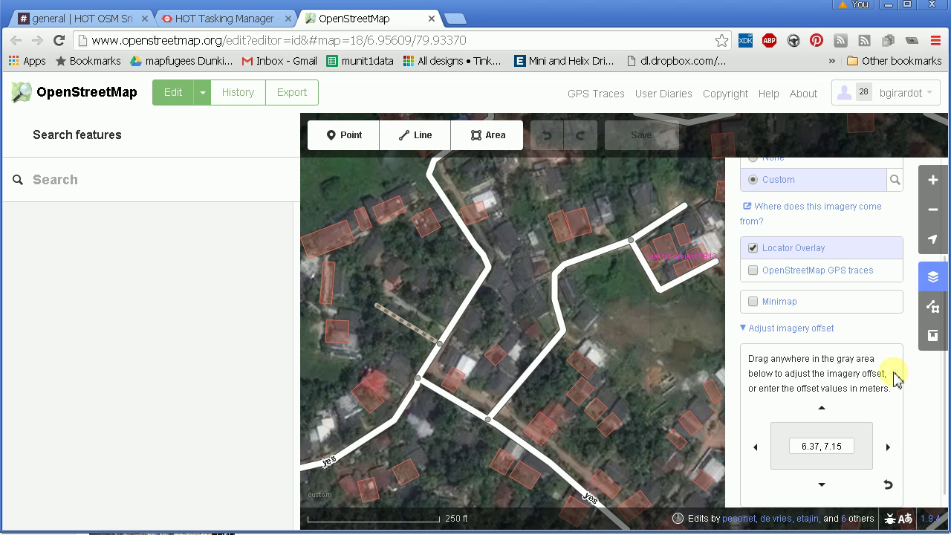
- Reset the offset to 0, 0, close Background, and check road and building alignment
left_click(889, 487)
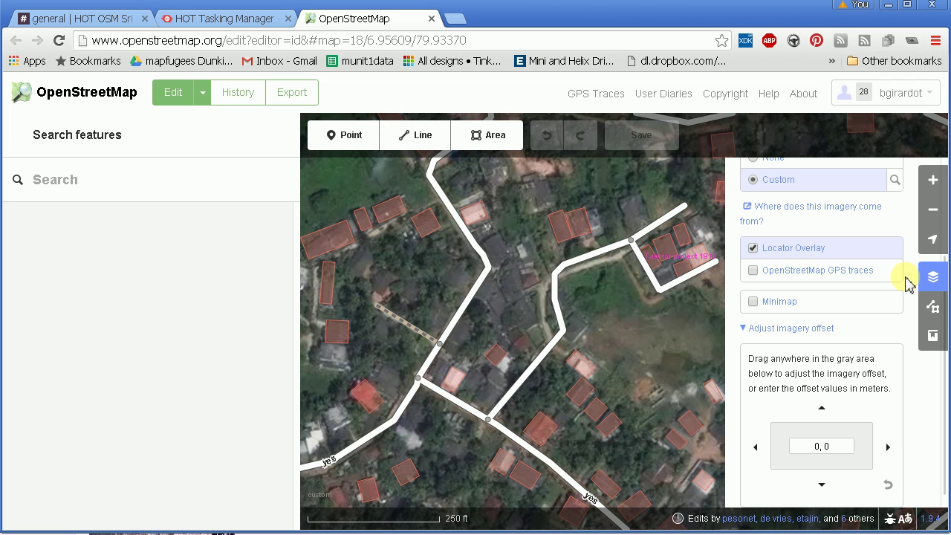
left_click(941, 277)
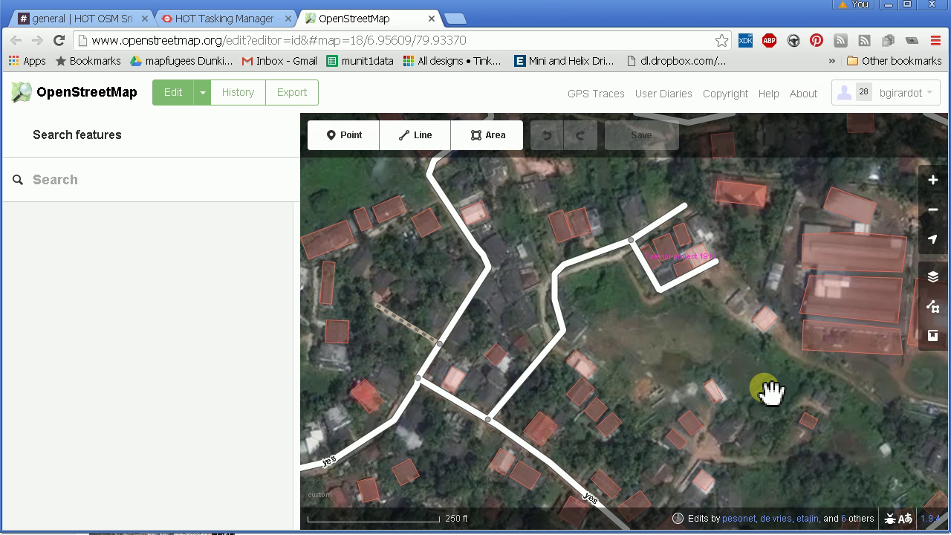
left_click(528, 451)
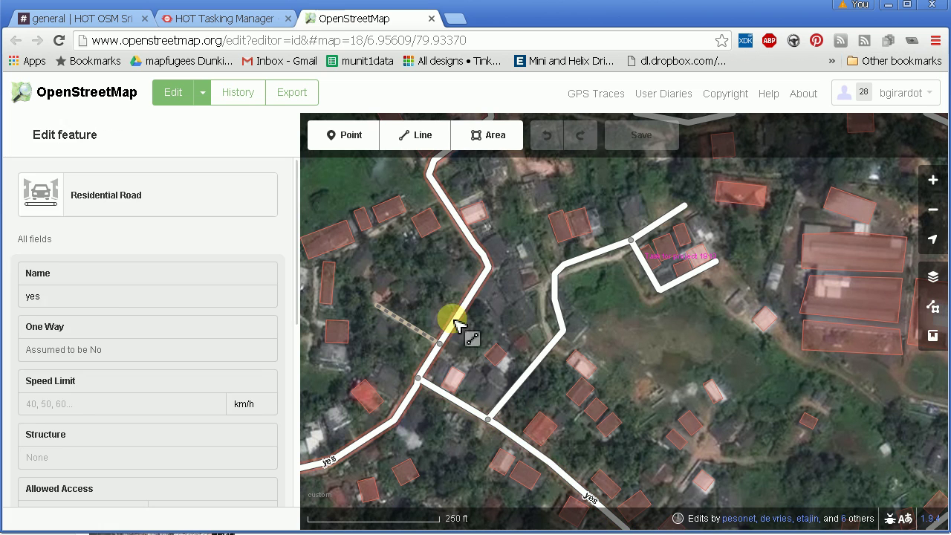
left_click(579, 293)
left_click(704, 267)
left_click(573, 287)
left_click(556, 347)
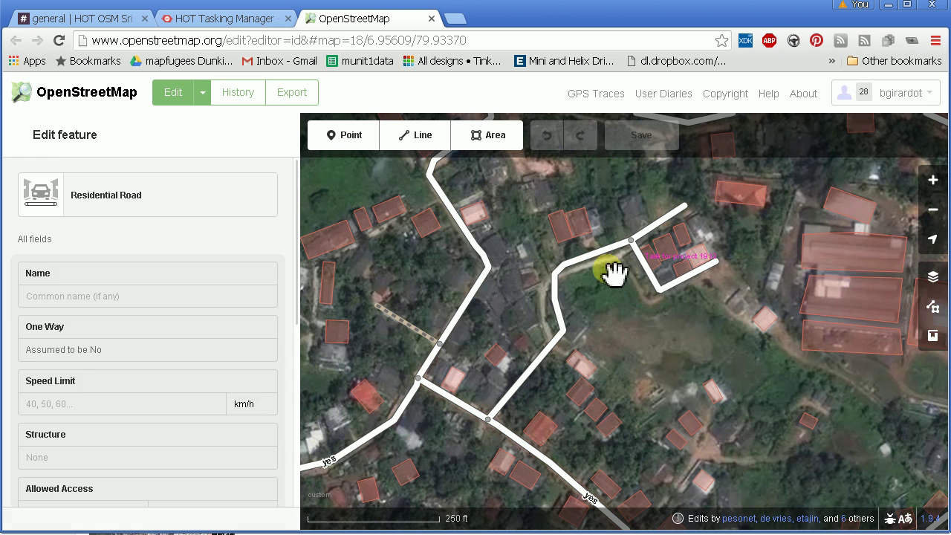
left_click(631, 256)
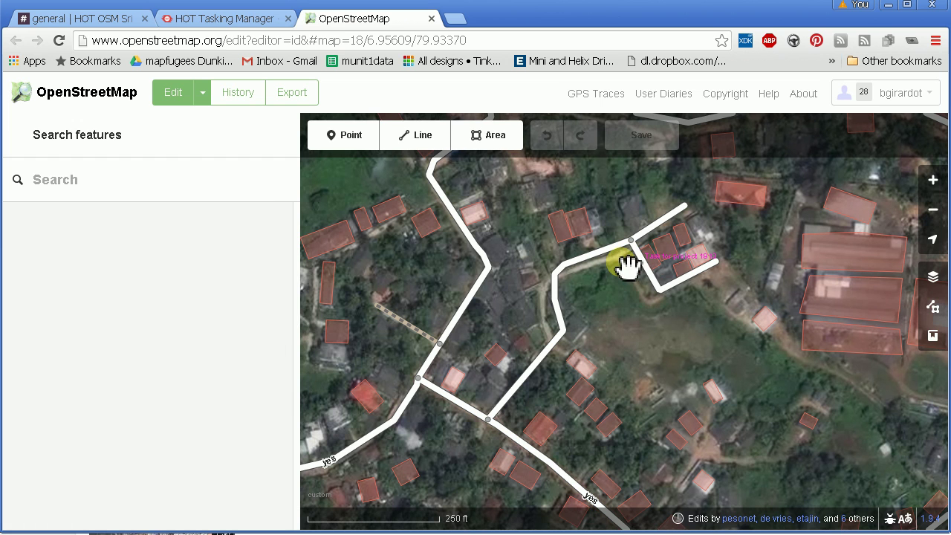